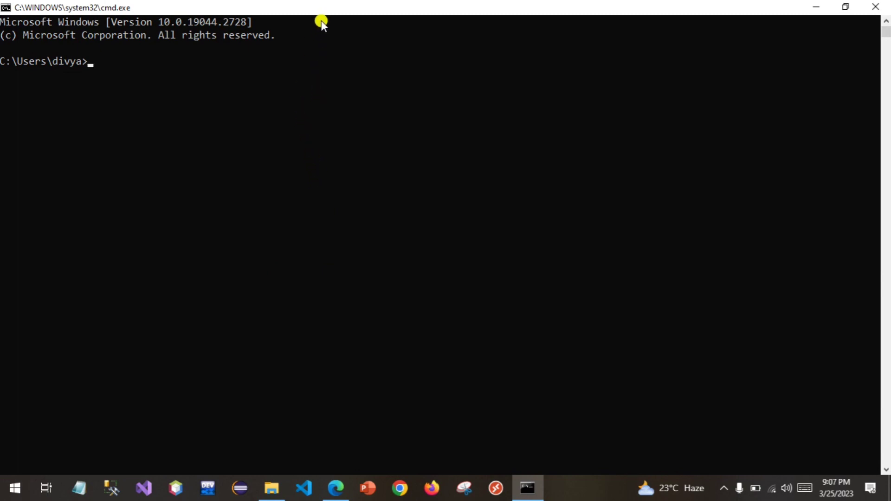
Open the console Properties dialog, browse the Layout, Colors and Terminal pages, and end on Font (Consolas 20).
right_click(365, 9)
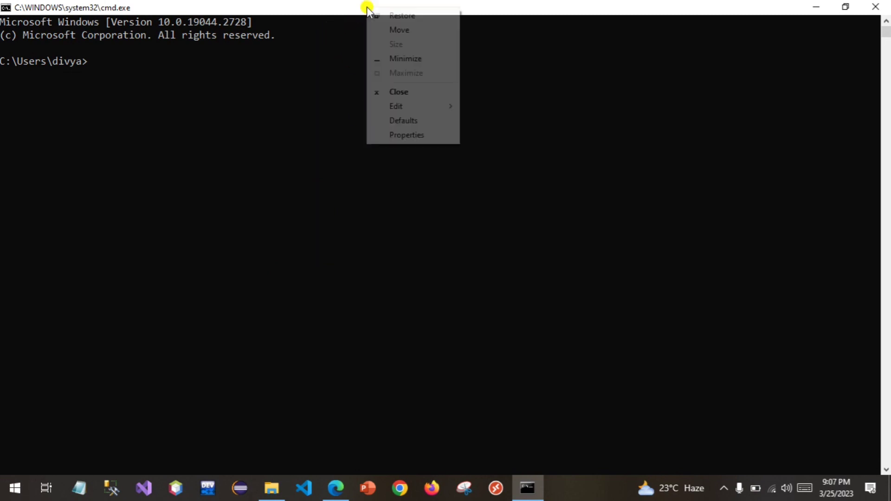
click(407, 134)
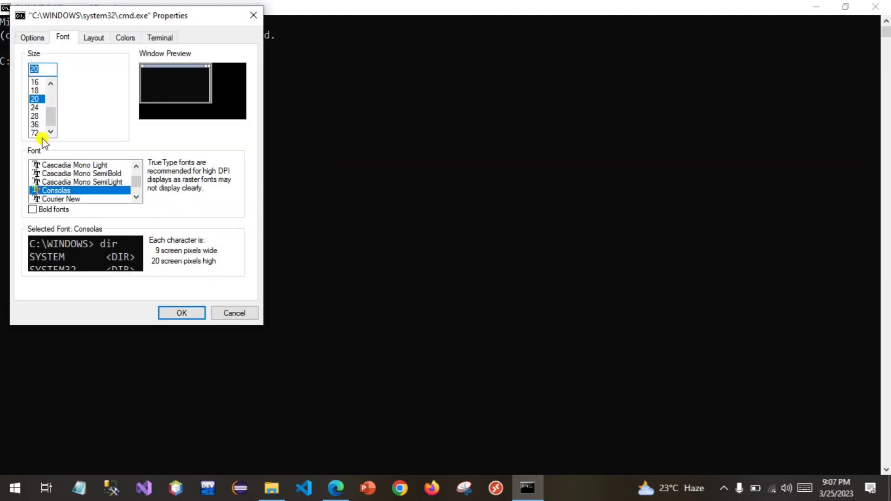
click(32, 38)
click(94, 38)
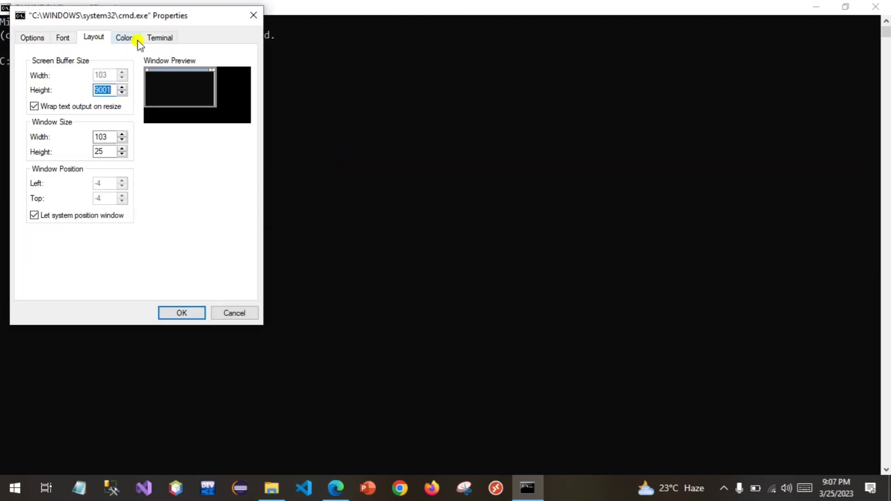
click(125, 37)
click(159, 38)
click(125, 38)
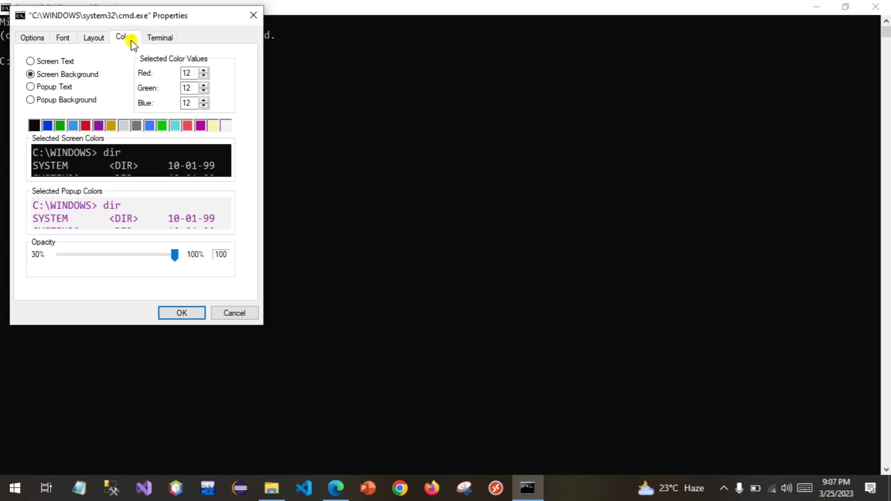
click(94, 38)
click(64, 37)
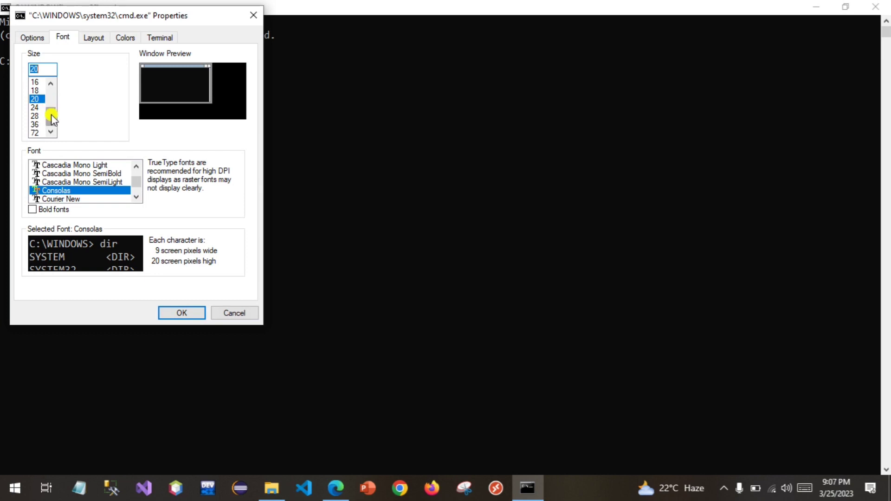
scroll(51, 115, up, 3)
scroll(51, 115, up, 3)
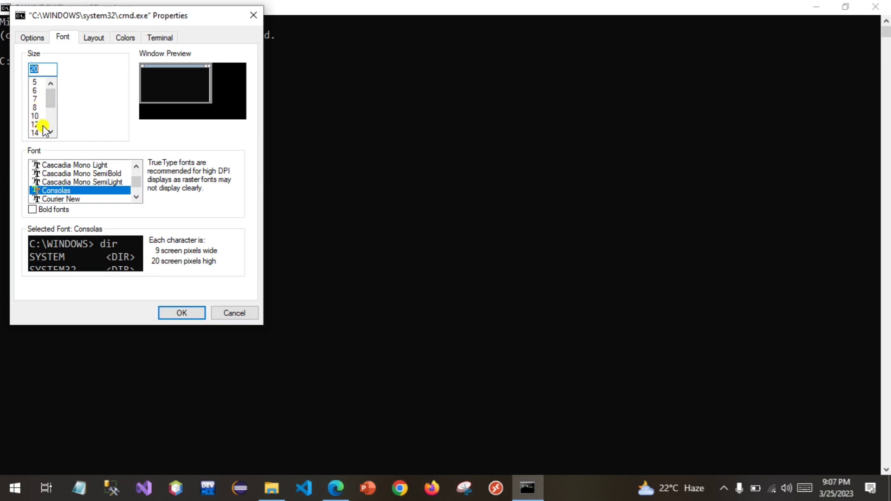
scroll(42, 107, down, 3)
scroll(49, 105, down, 3)
scroll(49, 105, down, 1)
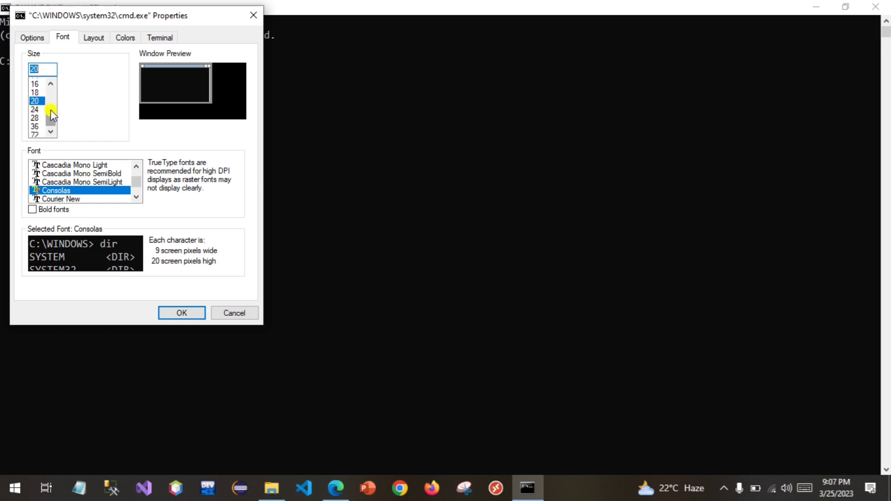
Choose size 28 for the Consolas font.
click(35, 116)
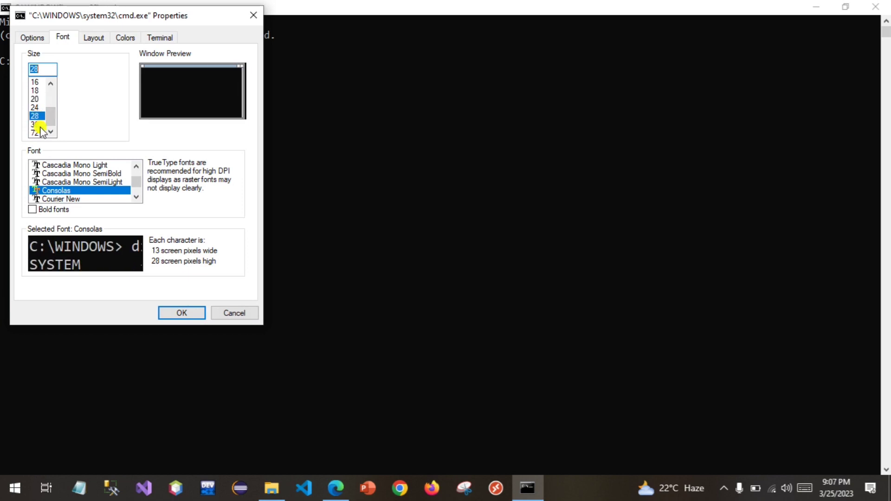
click(180, 315)
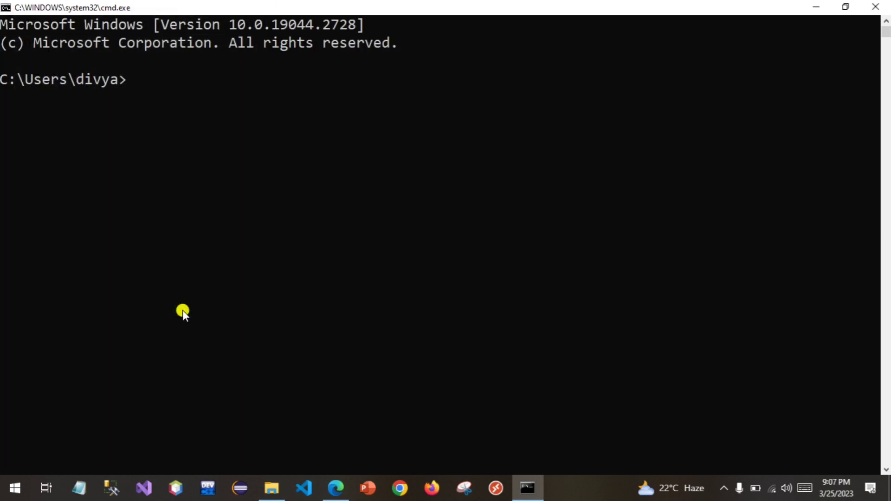